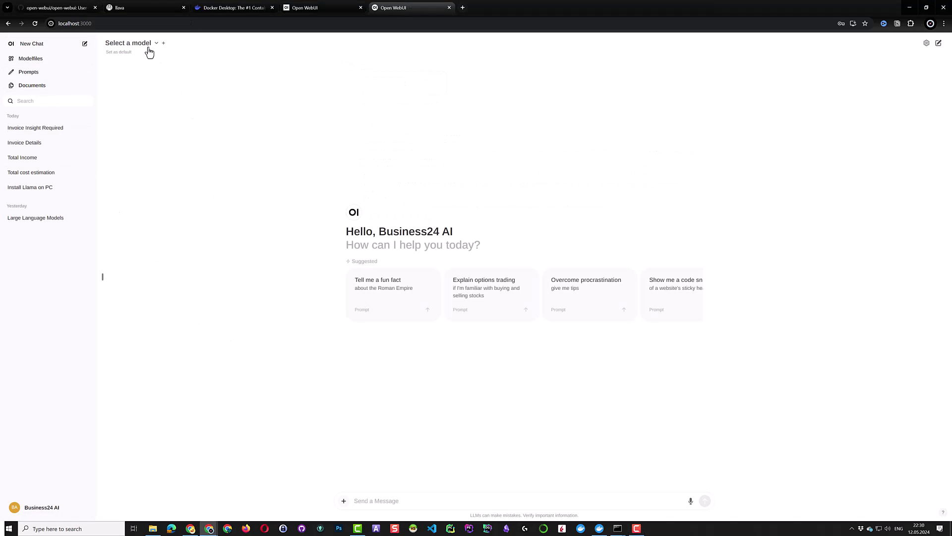
- Switch the chat model to llava:latest and send a spoken question about the invoice image
click(149, 50)
click(134, 103)
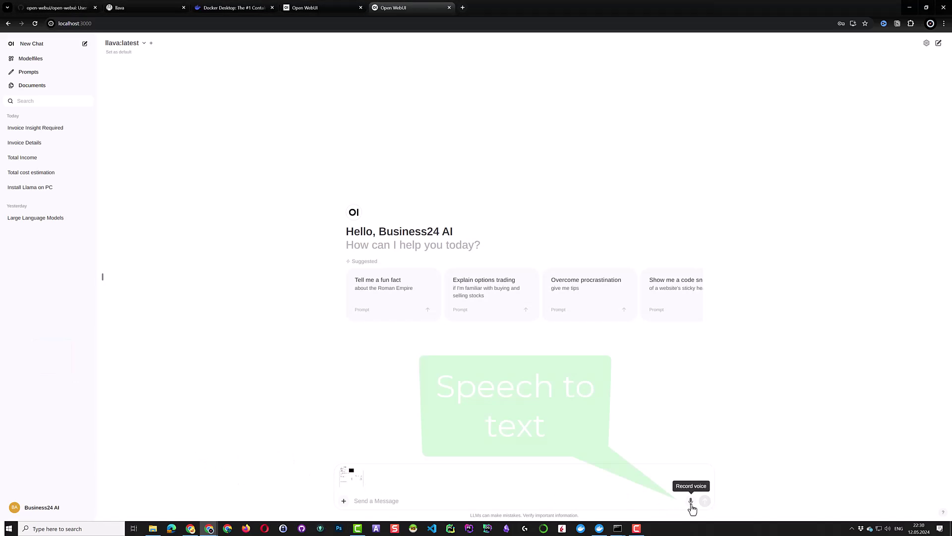
click(690, 500)
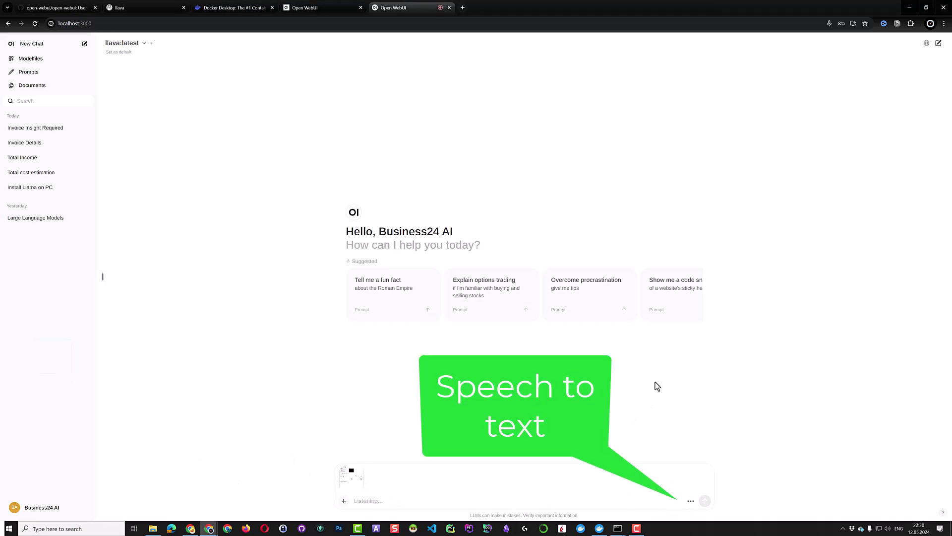
click(704, 502)
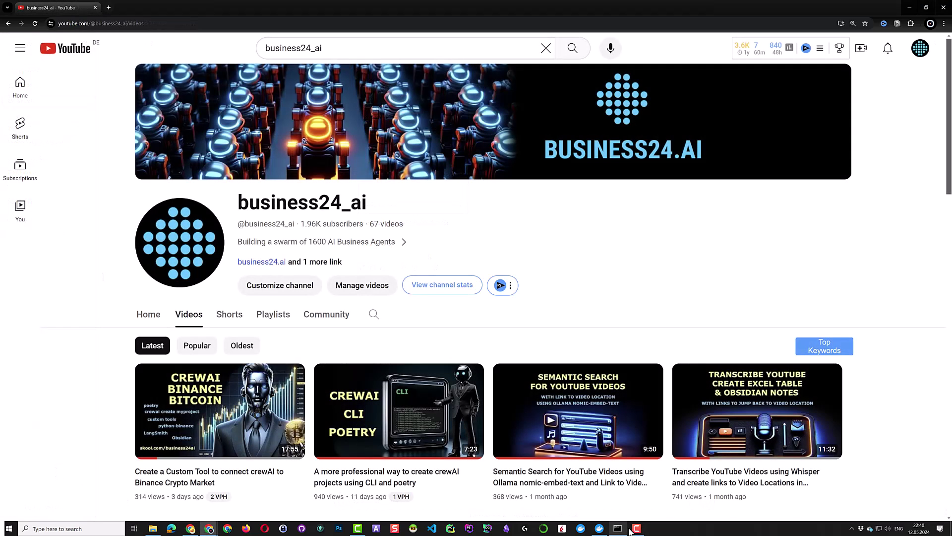
drag(945, 187, 949, 392)
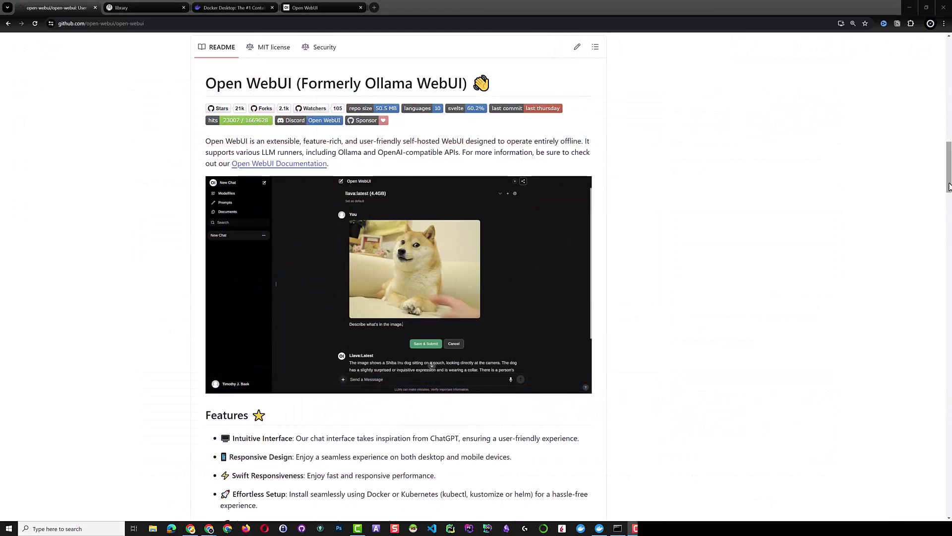
- Scroll the Open WebUI README down to its Features list, then return to the Open WebUI tab
drag(949, 186, 948, 363)
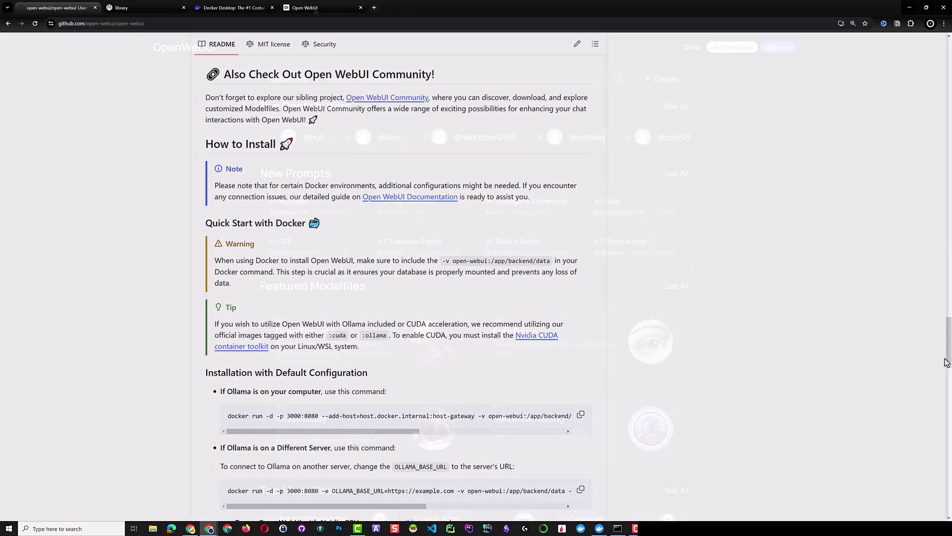
click(314, 7)
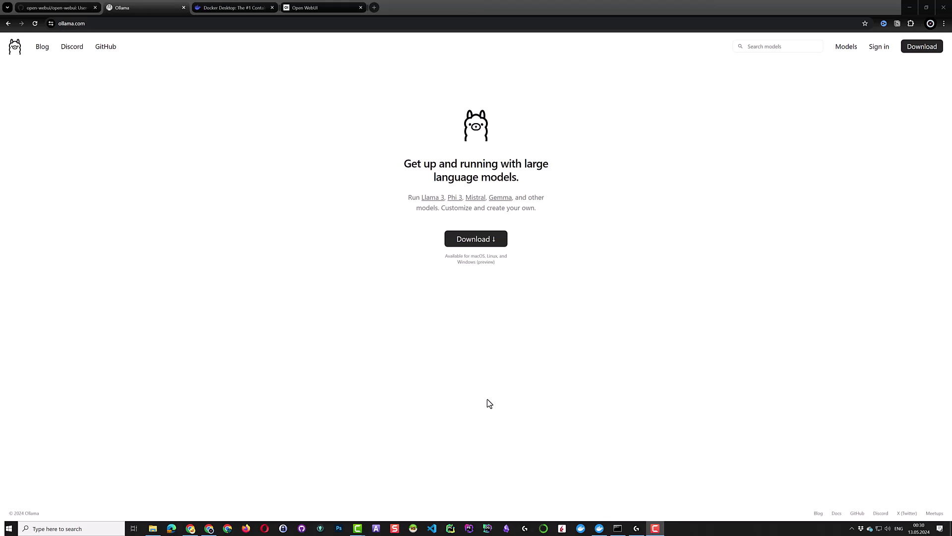
- Filter Ollama's model library for llava and copy its 'ollama run llava' command
click(476, 249)
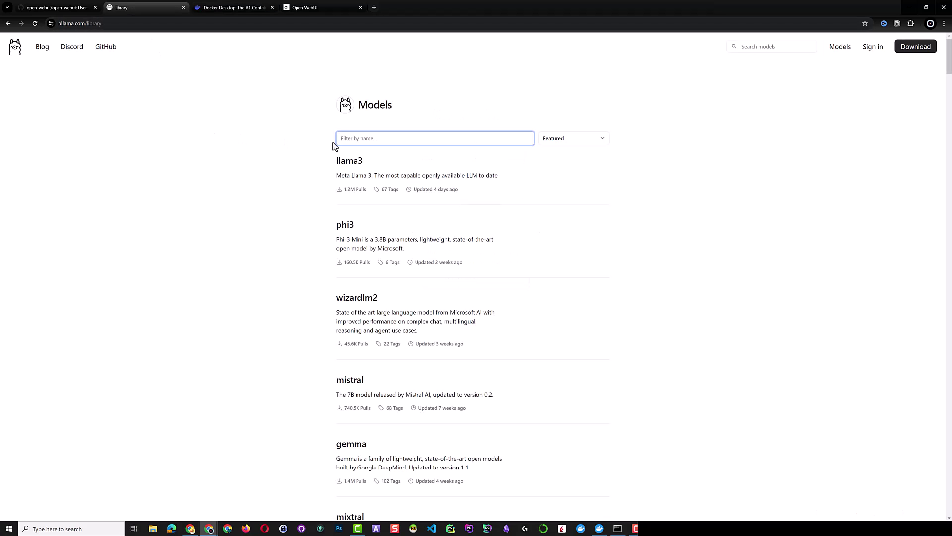
text(lla)
text(va)
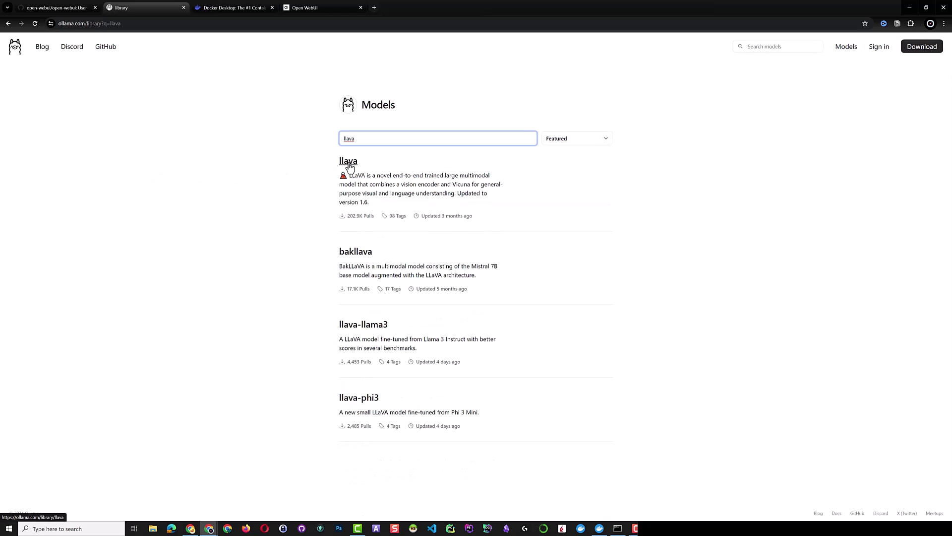
click(349, 164)
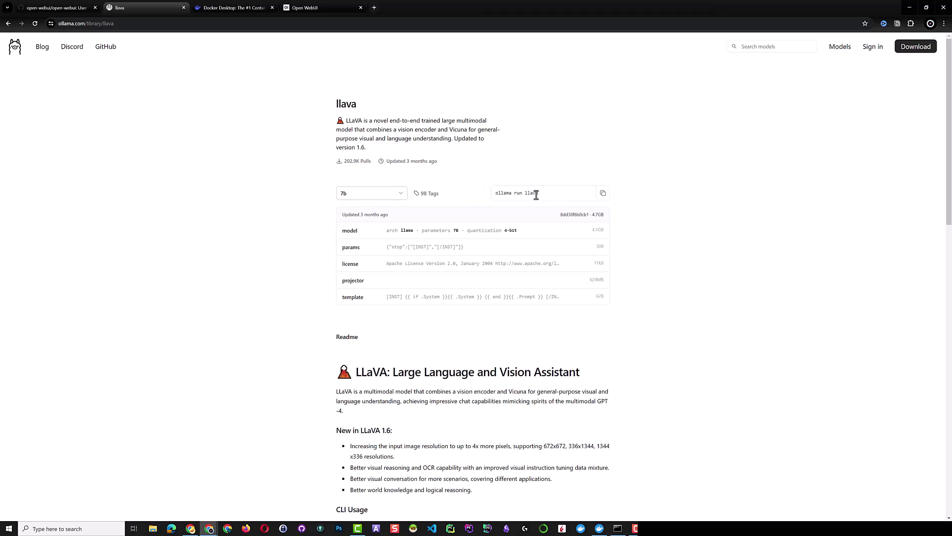
click(604, 194)
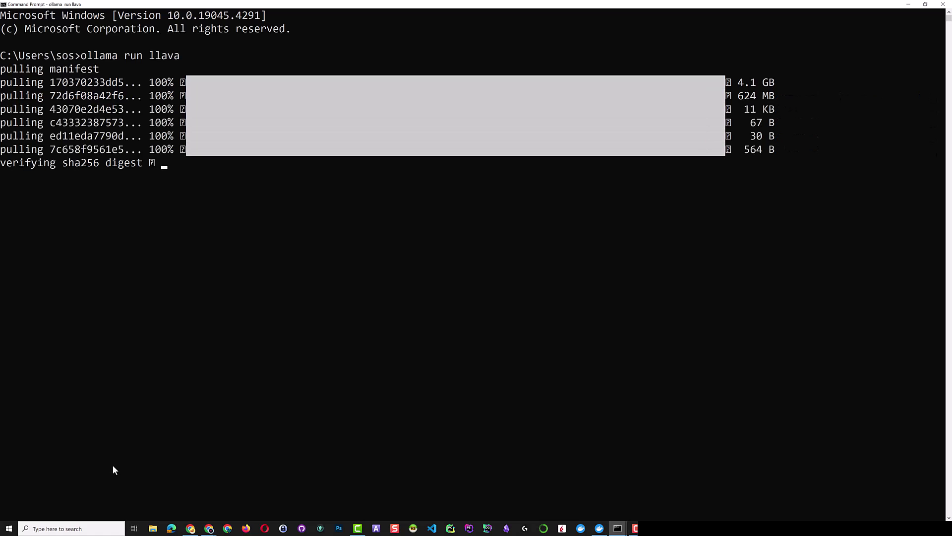
- Exit the llava session with /bye and paste the Open WebUI docker run command into Command Prompt
text(/bye)
key(Return)
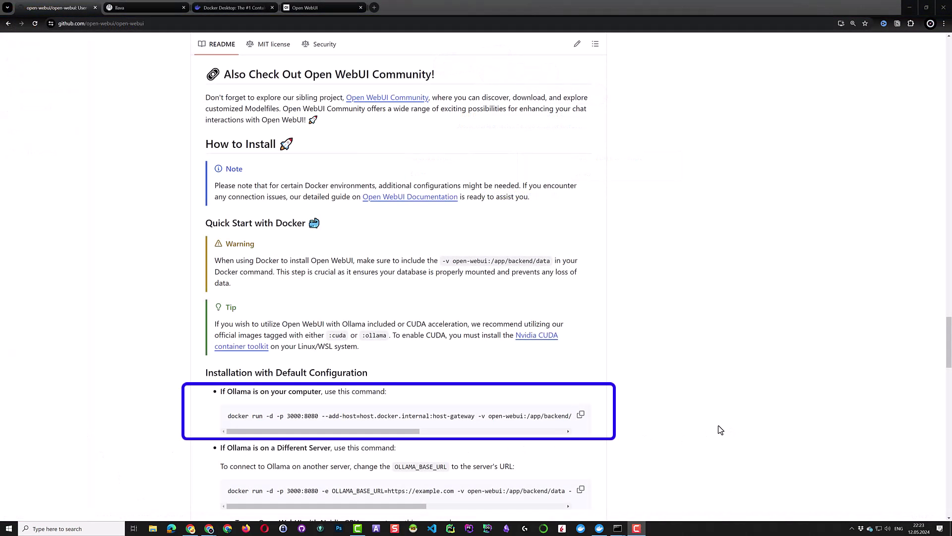
click(580, 415)
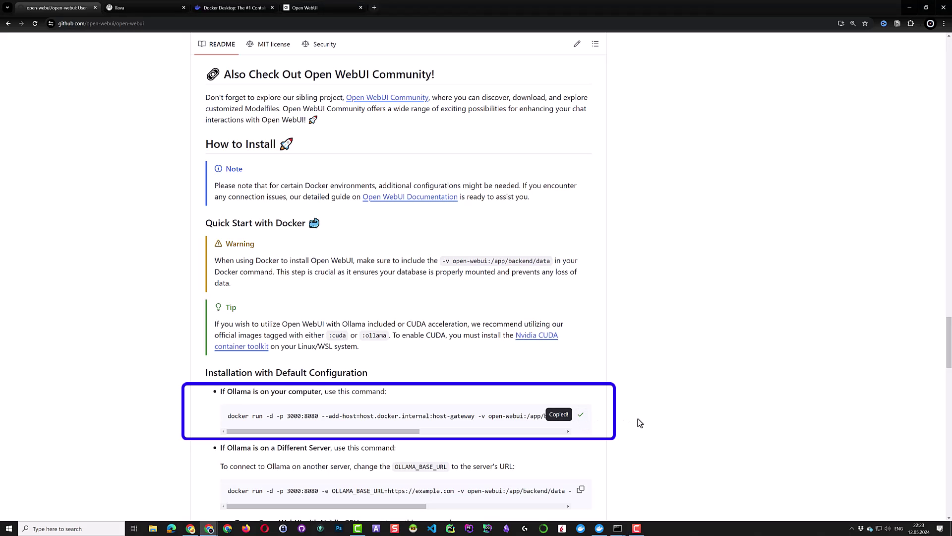
click(617, 529)
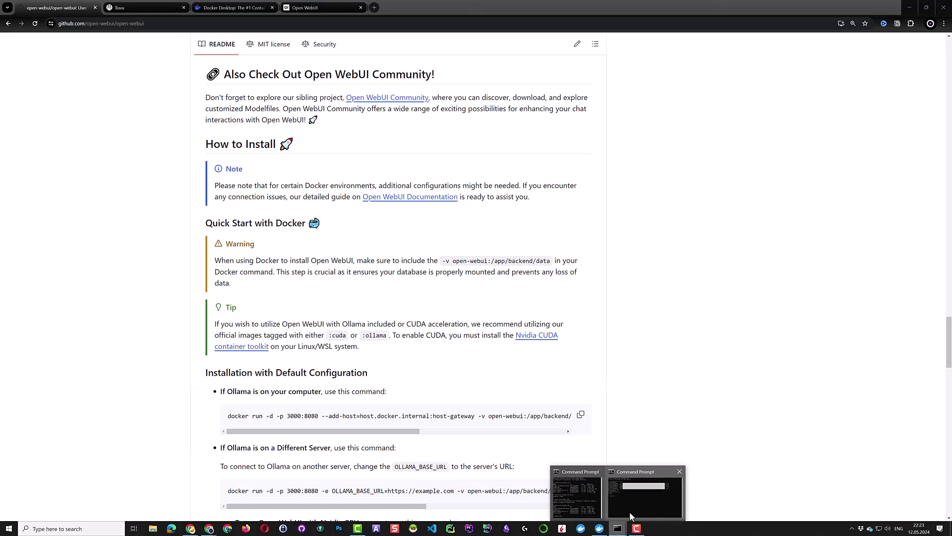
click(645, 493)
key(ctrl+v)
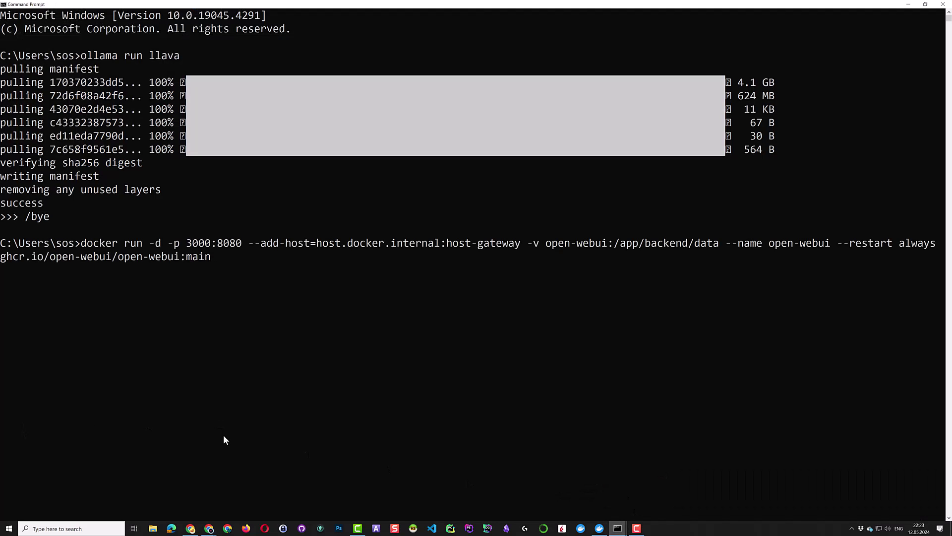
- Execute the pasted docker run command to launch the open-webui container
key(Return)
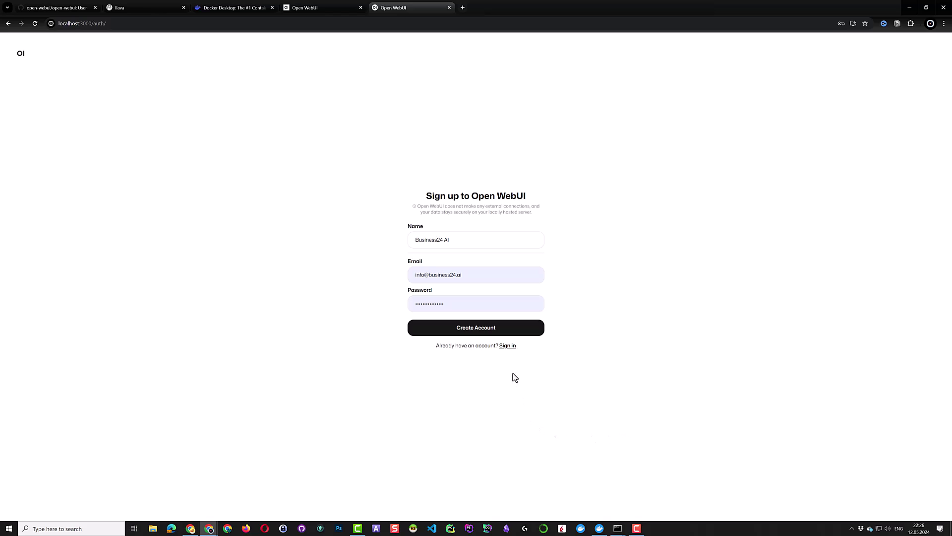
- Switch from the sign-up form to sign-in and log in to the existing Open WebUI account
click(507, 346)
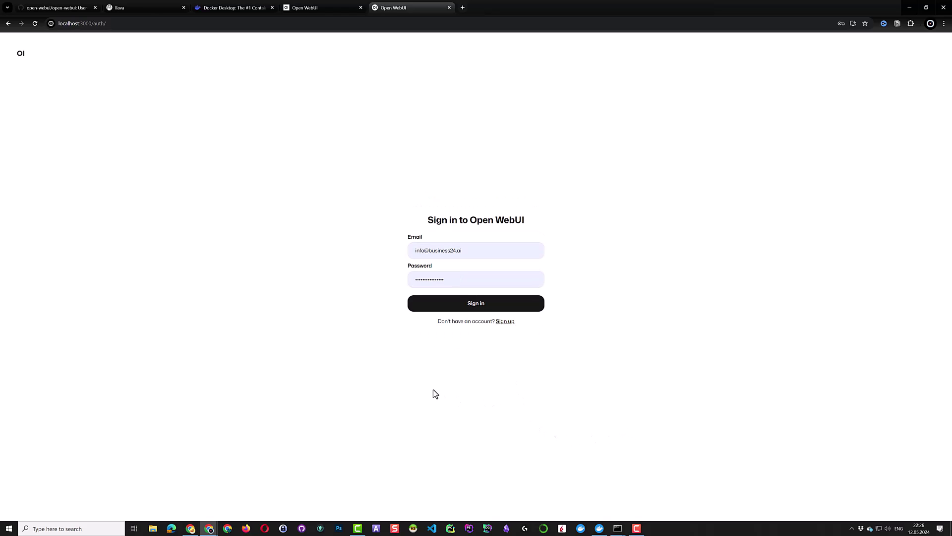
click(475, 310)
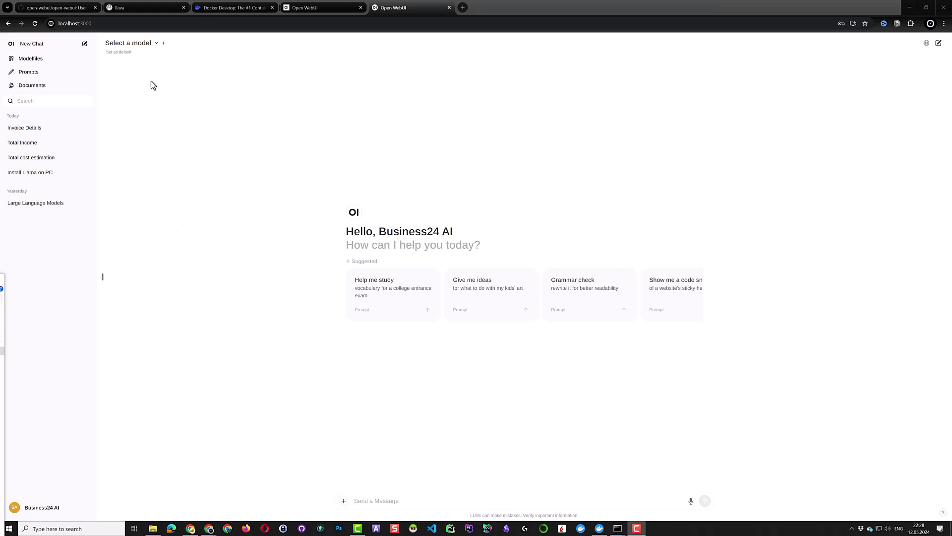
- With llama3:8b selected, attach the invoice PDF and send a spoken request to describe it
click(136, 46)
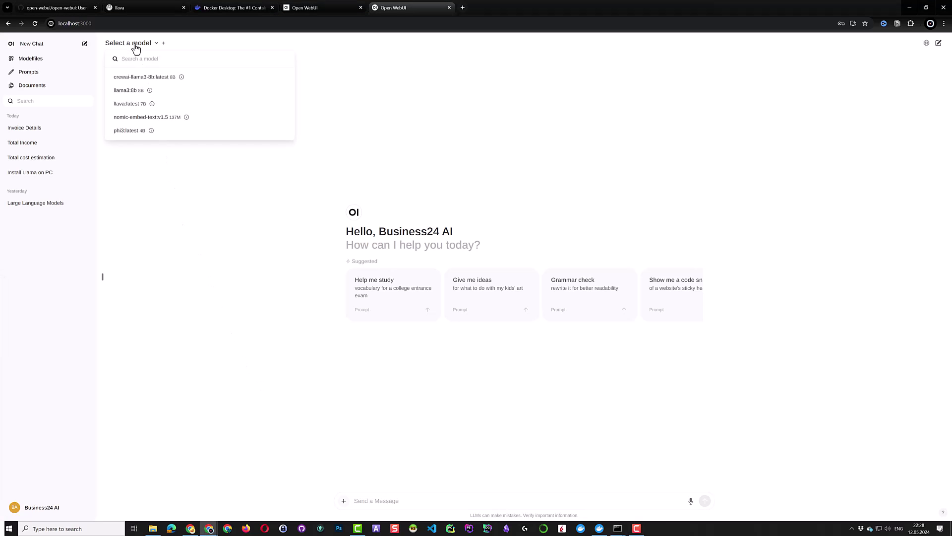
click(128, 90)
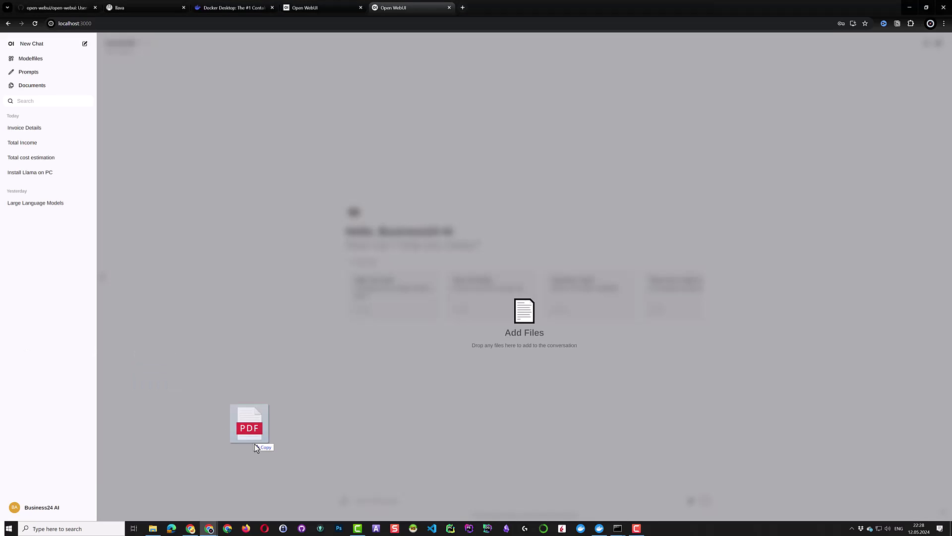
drag(169, 333, 258, 432)
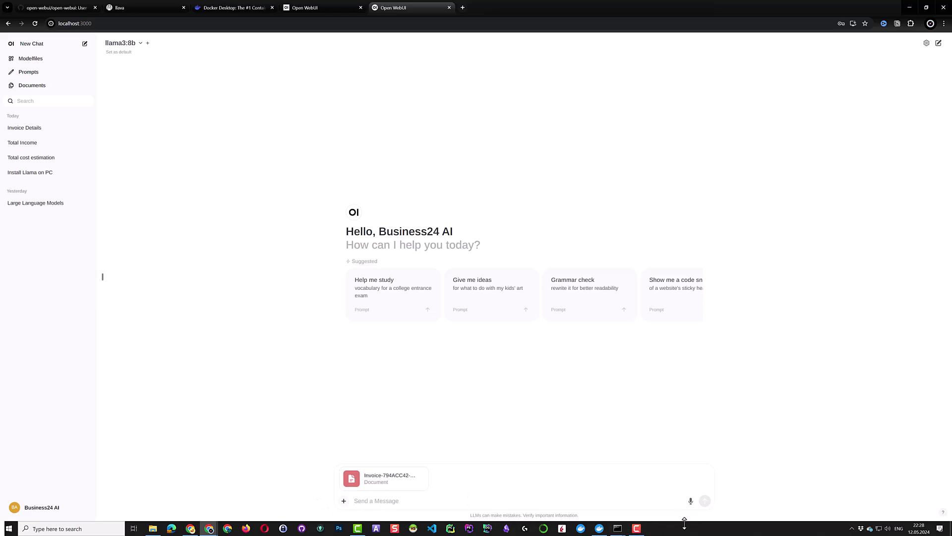
click(690, 500)
text(tell me more about the invoice)
click(705, 501)
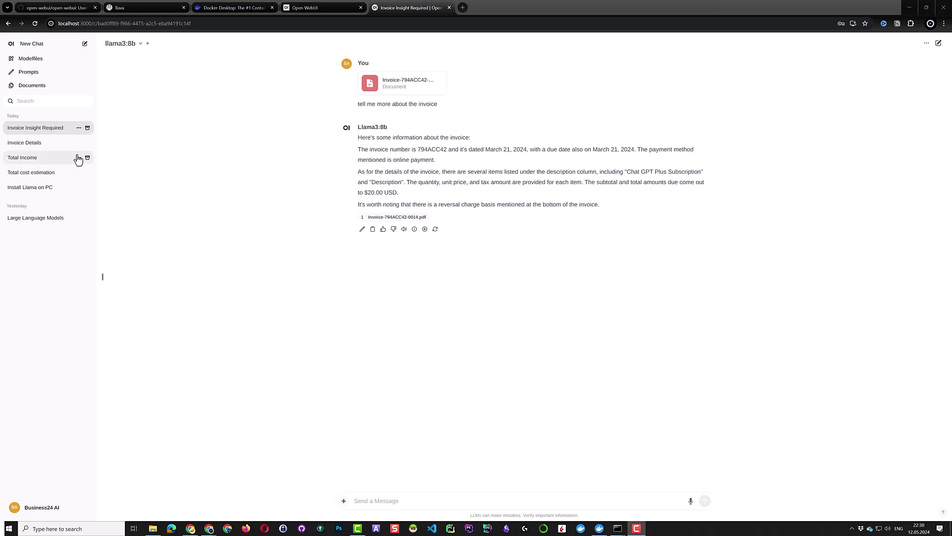
- In a new llava:latest chat, attach the invoice image and ask by voice which company issued it
click(33, 44)
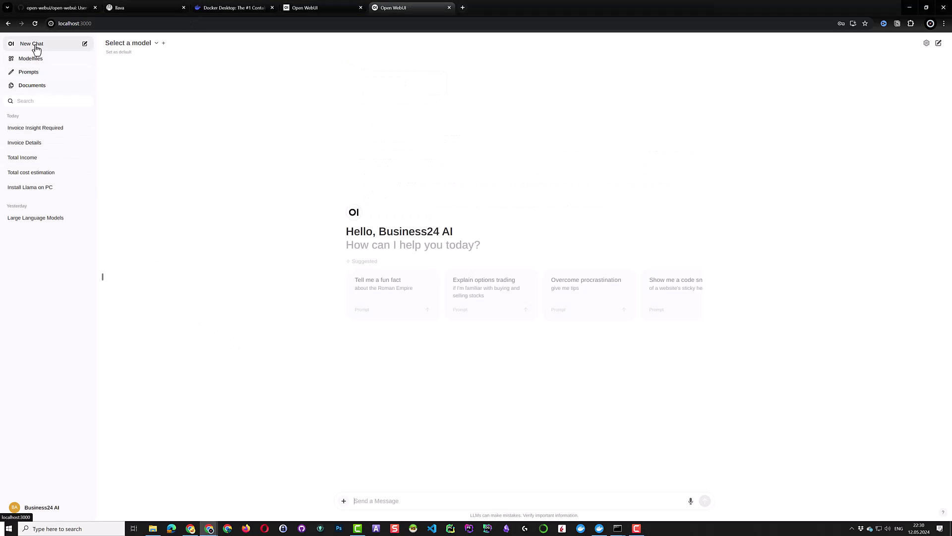
click(145, 46)
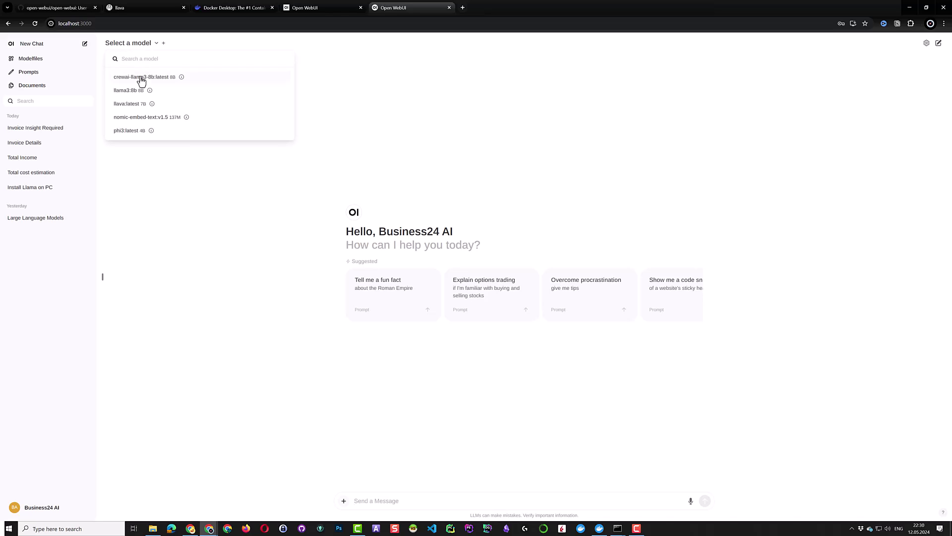
click(134, 110)
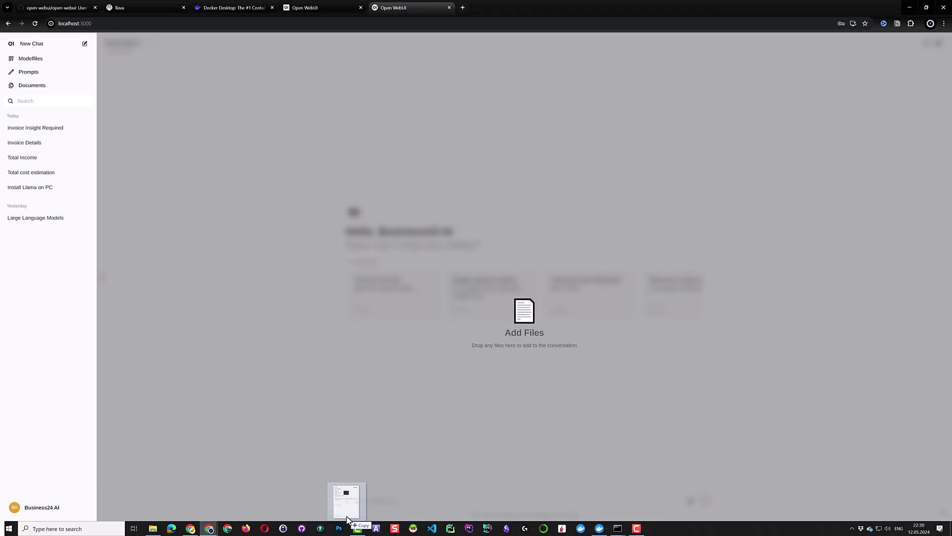
drag(242, 478, 352, 496)
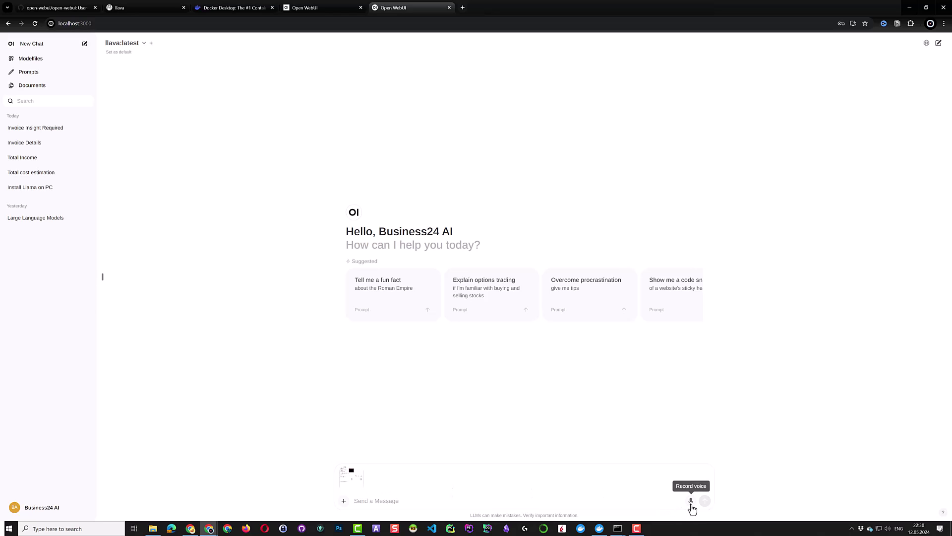
click(691, 501)
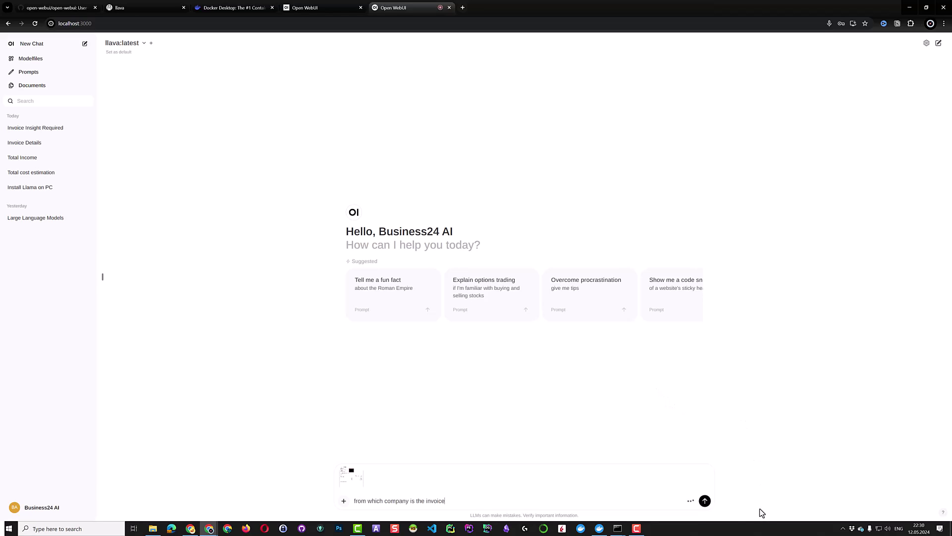
click(705, 501)
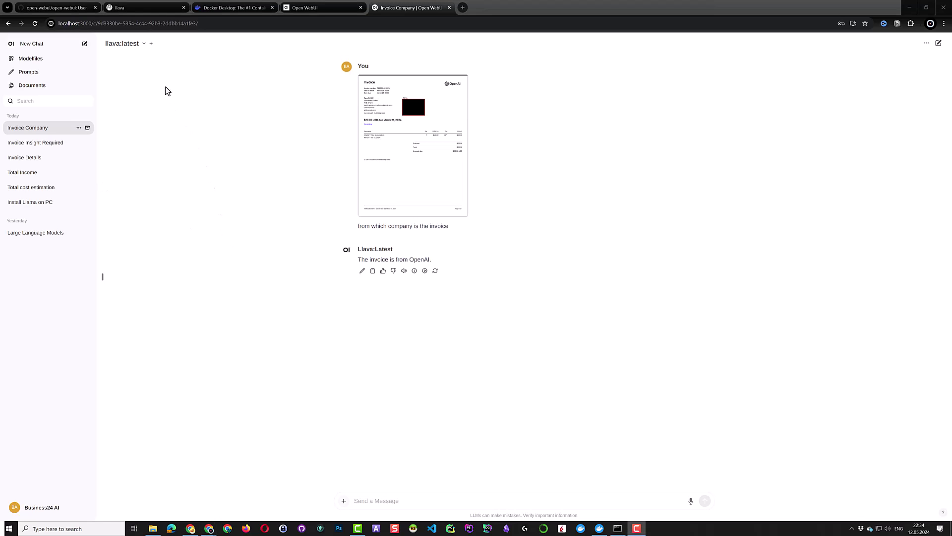
- Glance at the model list without changing it, then bring Command Prompt to the front
click(143, 45)
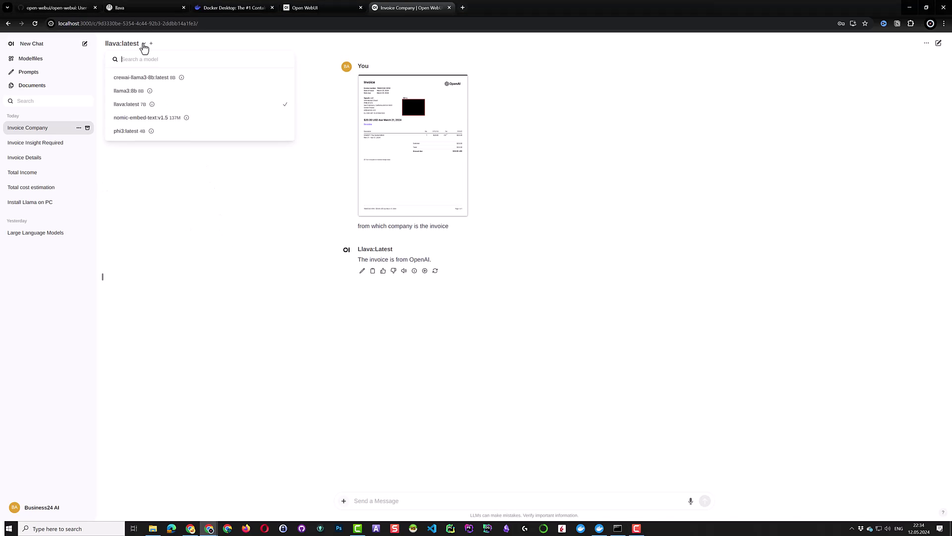
click(237, 277)
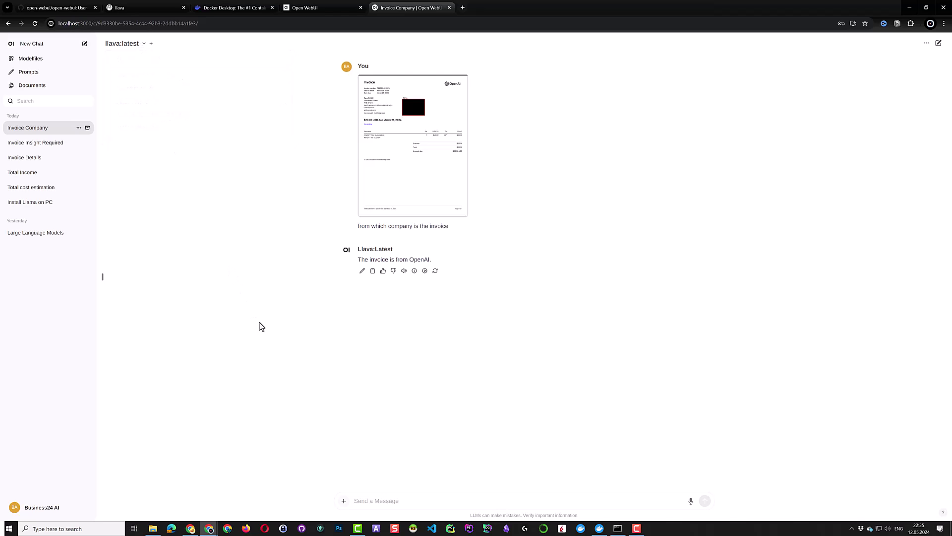
click(617, 529)
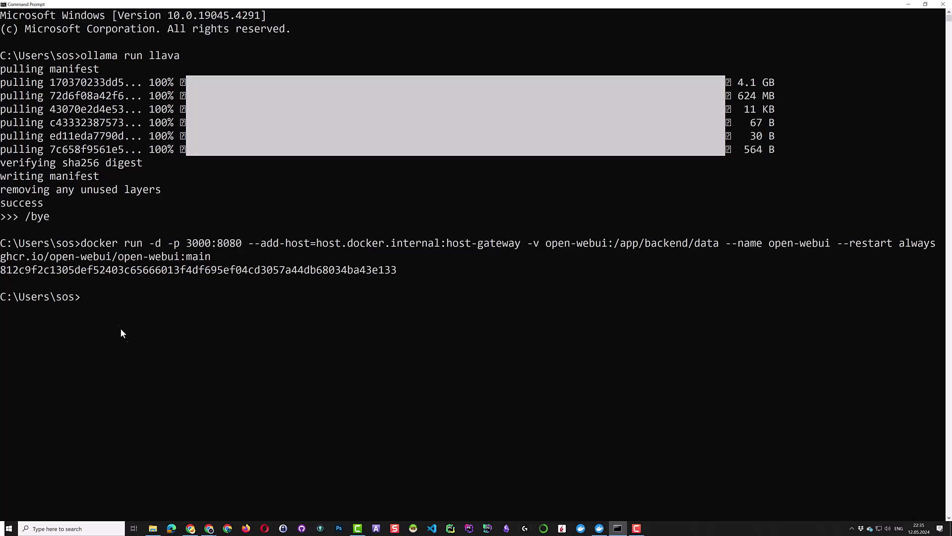
- Run 'ollama list' in the console, showing installed models including llava:latest
click(113, 309)
key(super+e)
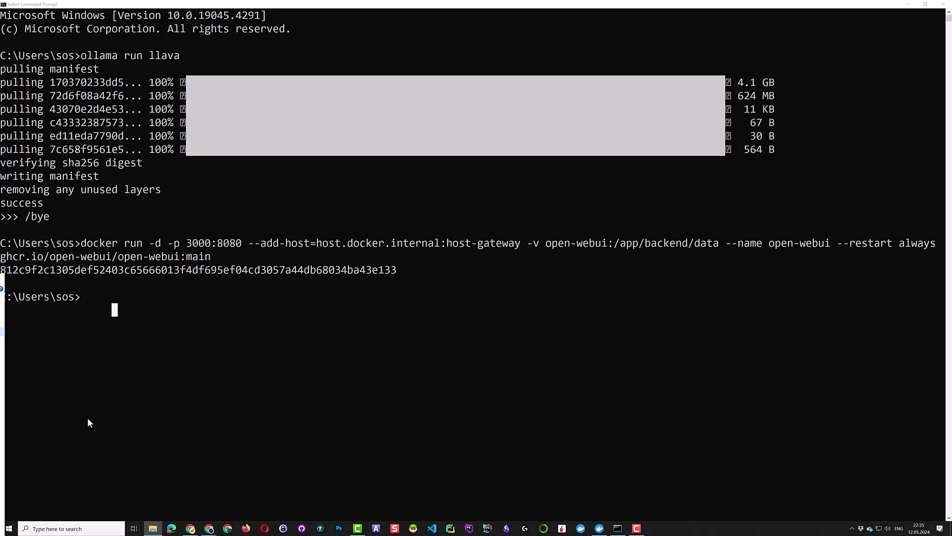
click(88, 419)
key(Escape)
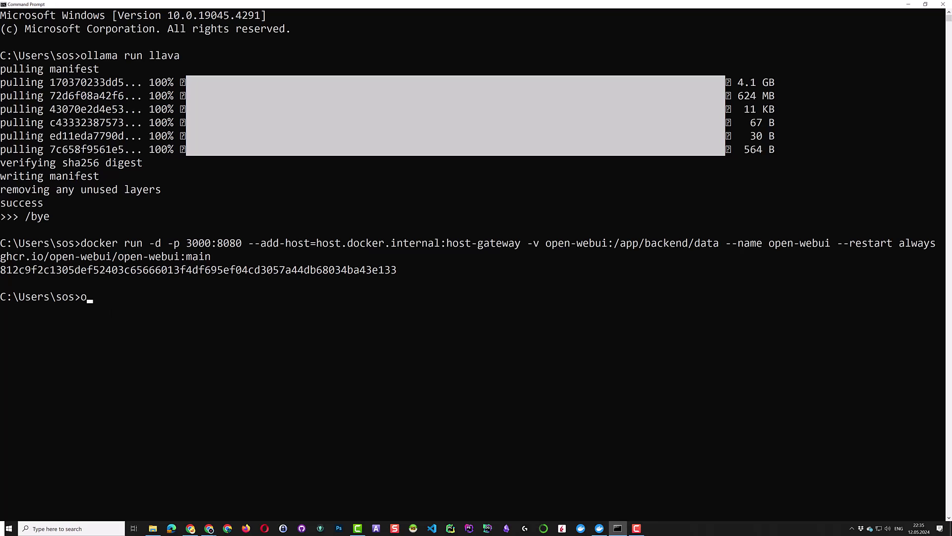
text(ollama)
text( list)
key(Return)
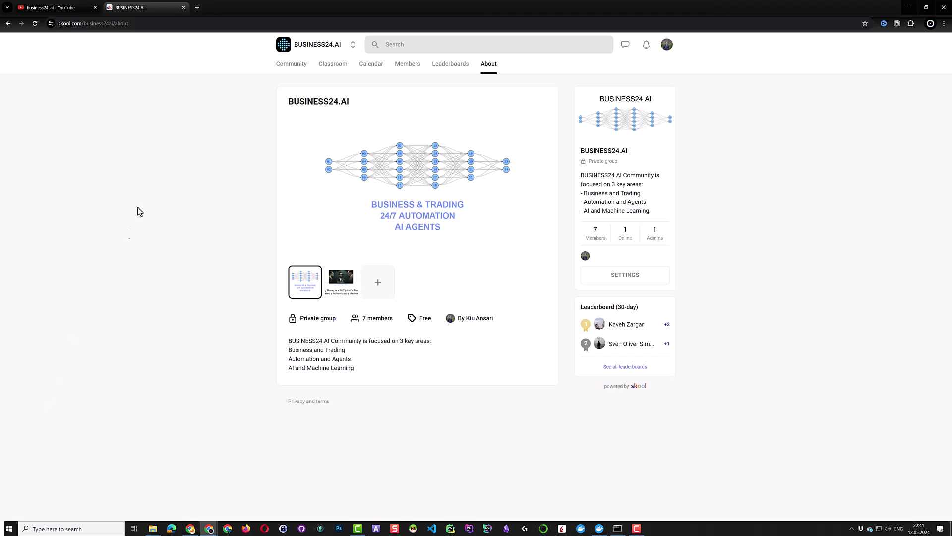
- Switch the BUSINESS24.AI Skool group to its Community feed with the pinned posts
click(276, 67)
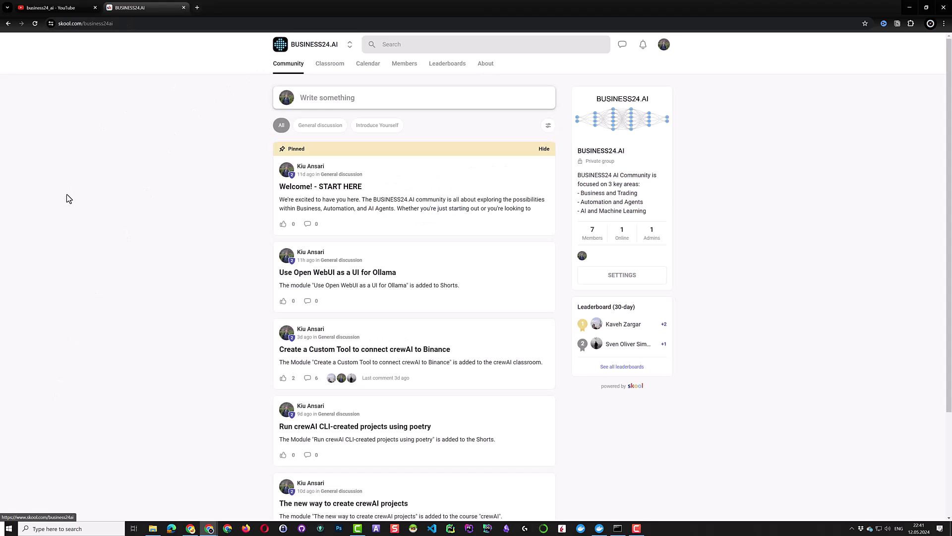